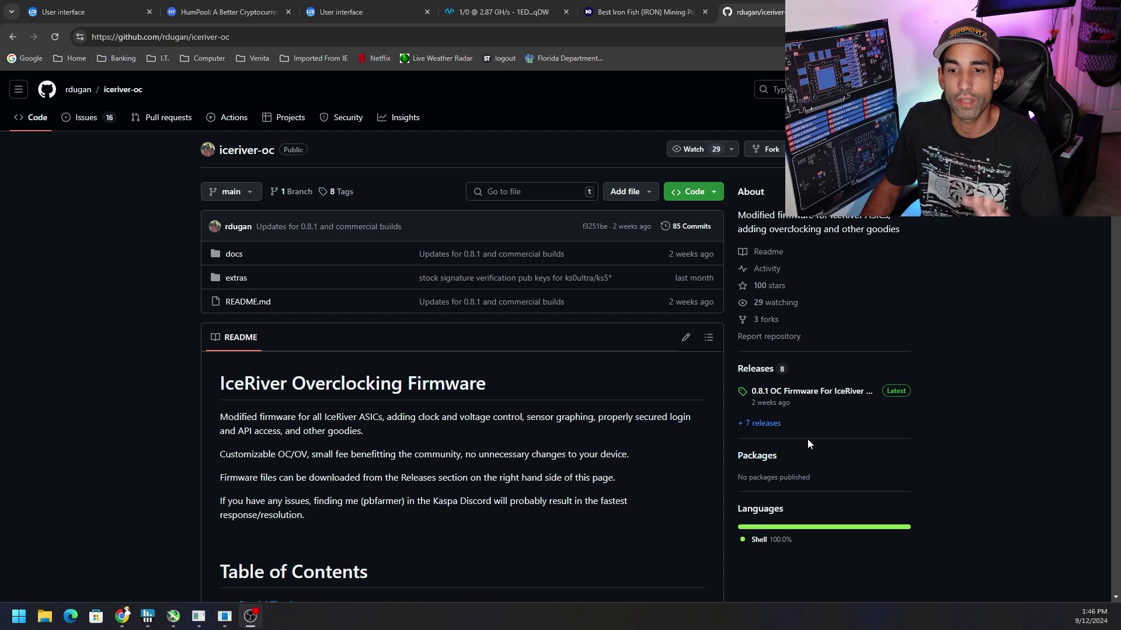
Open the 0.8.1 OC Firmware release and scroll to its KS0–KS5 .bgz asset list.
{"action": "left_click", "coordinate": [830, 397]}
{"action": "scroll", "coordinate": [904, 405], "scroll_direction": "down", "scroll_amount": 4}
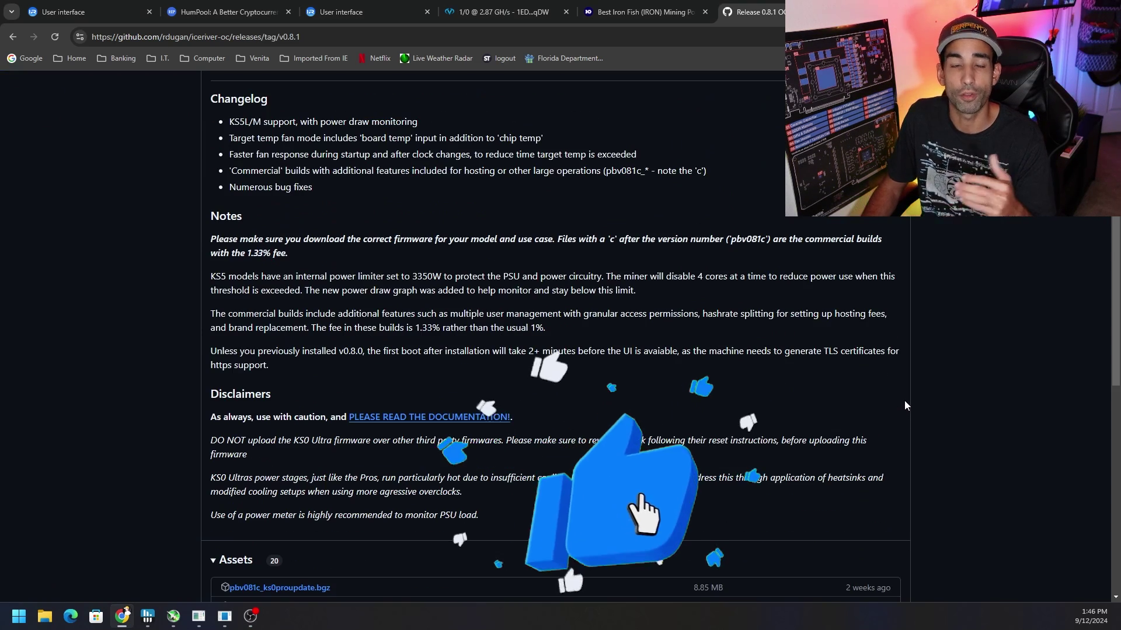
{"action": "scroll", "coordinate": [904, 400], "scroll_direction": "down", "scroll_amount": 4}
{"action": "scroll", "coordinate": [905, 400], "scroll_direction": "down", "scroll_amount": 2}
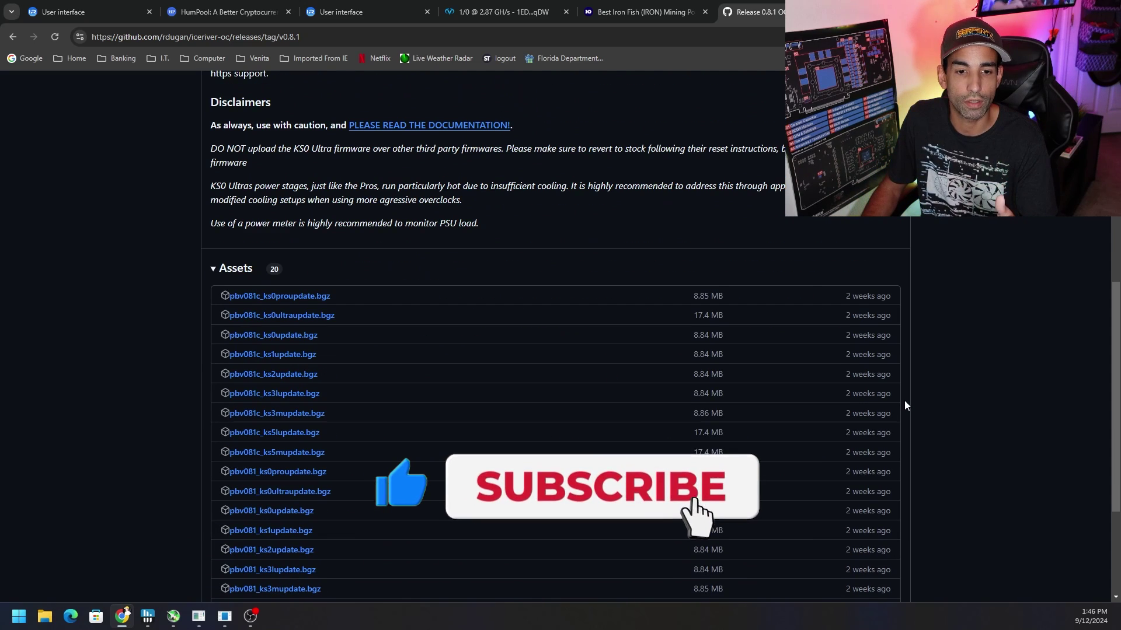
{"action": "scroll", "coordinate": [902, 395], "scroll_direction": "down", "scroll_amount": 1}
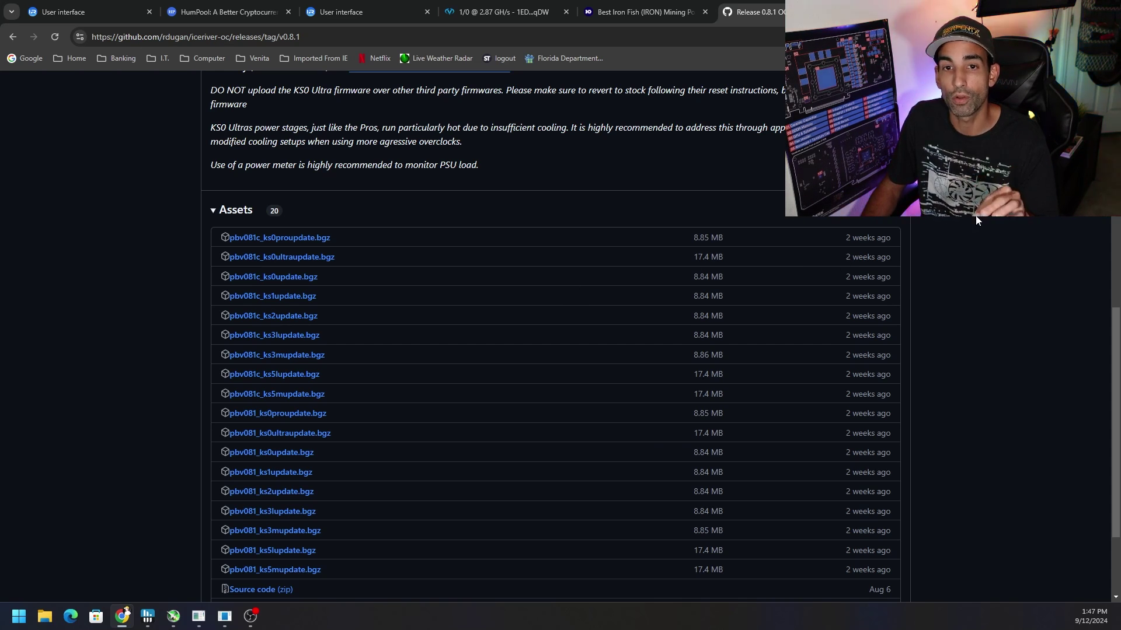
Show the miner's Home dashboard with 445 GH/s hashrate and 0% pool rejection.
{"action": "left_click", "coordinate": [313, 23]}
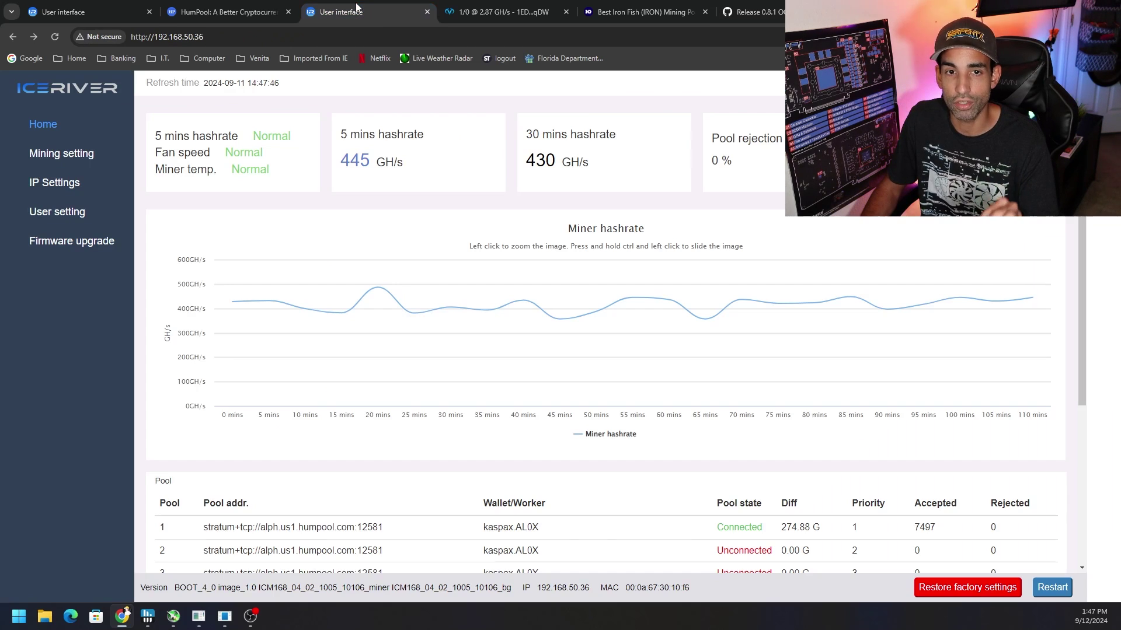
{"action": "mouse_move", "coordinate": [811, 251]}
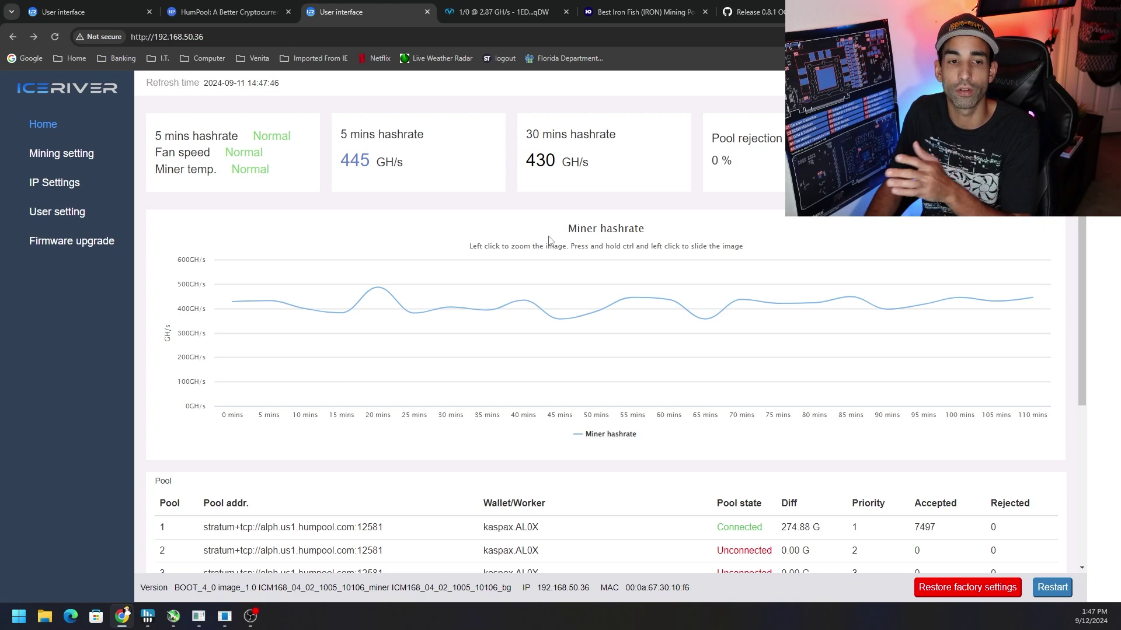
Browse for a firmware file on the Firmware upgrade page, then return to Home.
{"action": "left_click", "coordinate": [73, 242]}
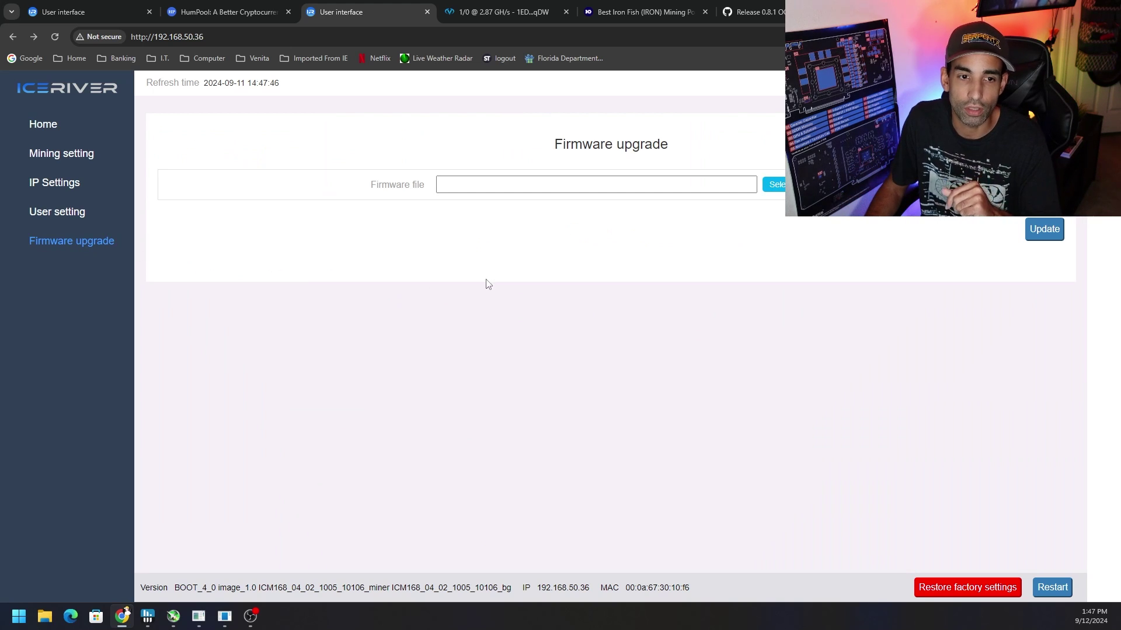
{"action": "left_click", "coordinate": [777, 185]}
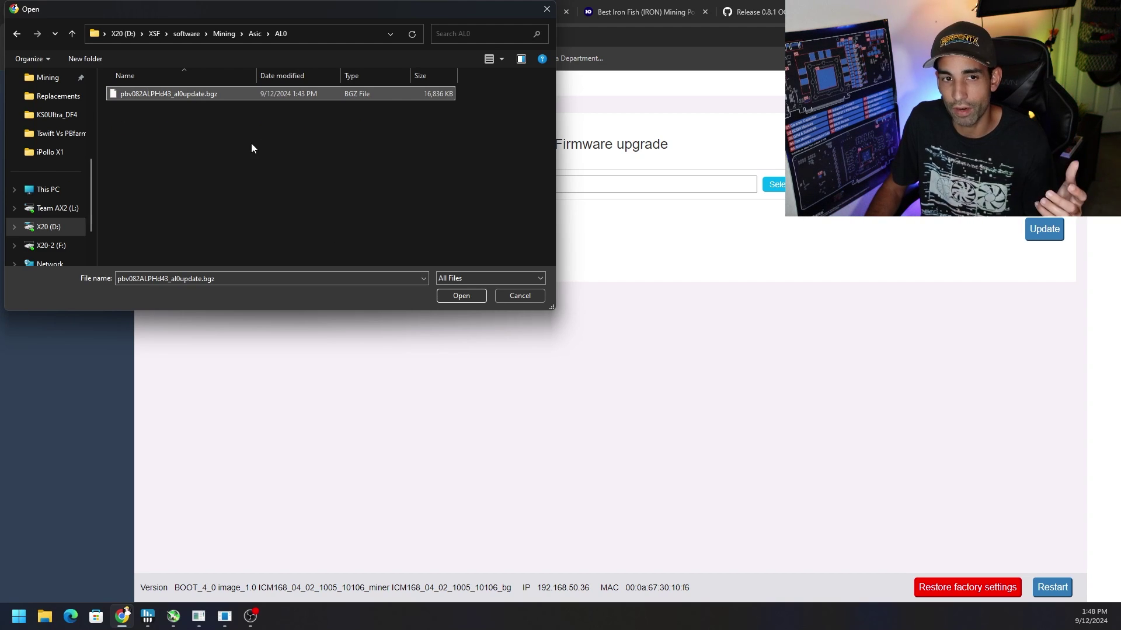
{"action": "left_click", "coordinate": [461, 296]}
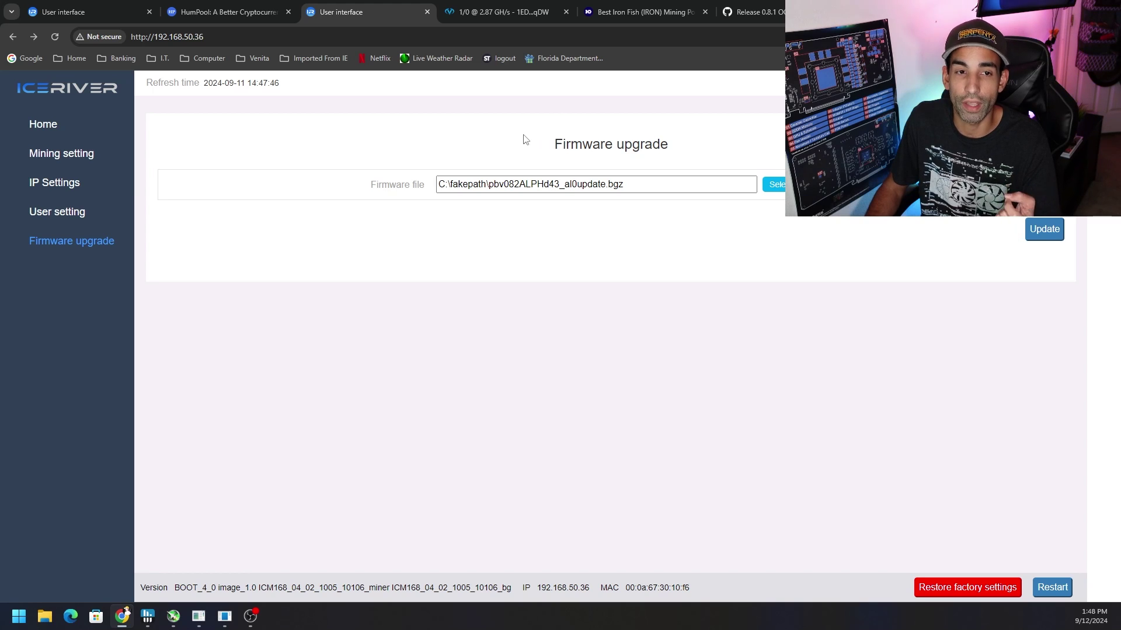
{"action": "left_click", "coordinate": [51, 128]}
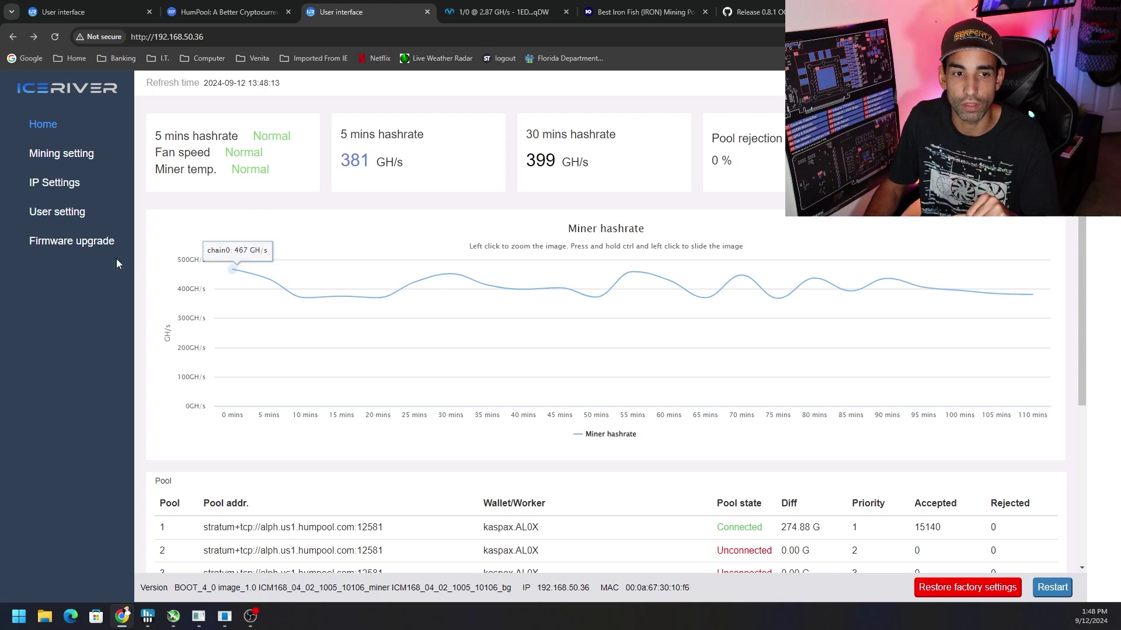
Select pbv082ALPHd43_al0update.bgz on the Firmware upgrade page and start the update.
{"action": "left_click", "coordinate": [99, 242]}
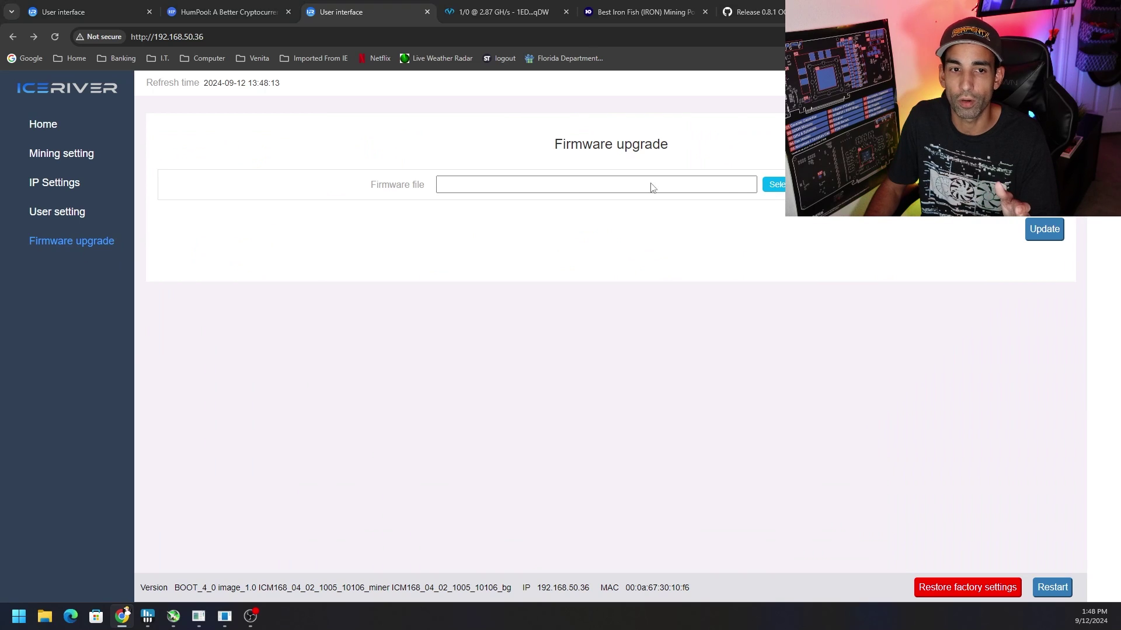
{"action": "left_click", "coordinate": [774, 186]}
{"action": "left_click", "coordinate": [167, 94]}
{"action": "left_click", "coordinate": [461, 296]}
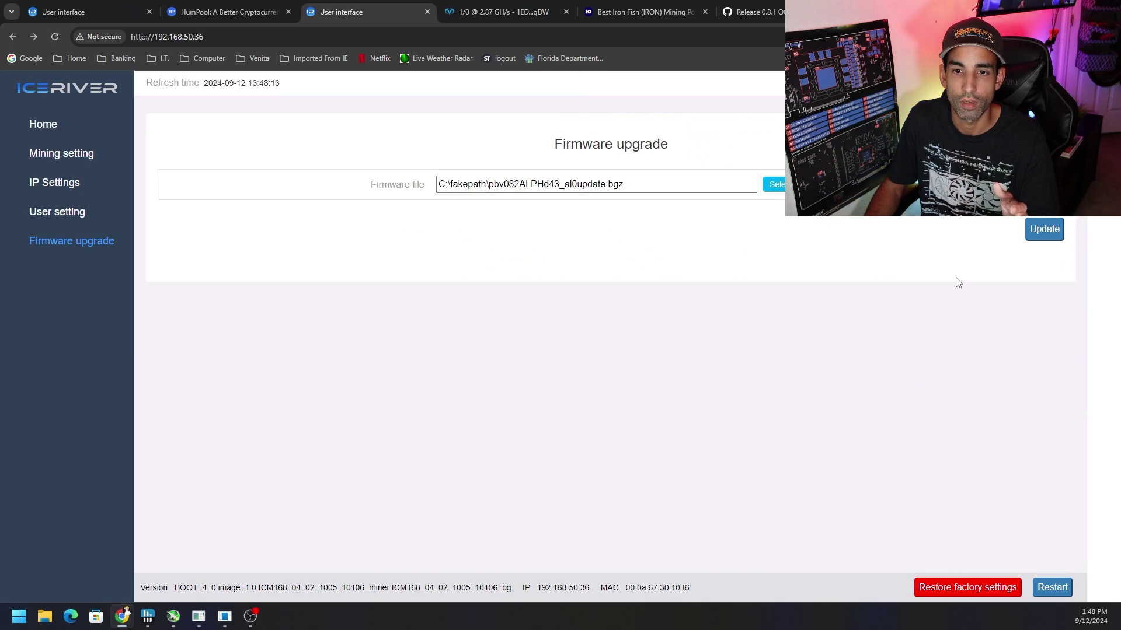
{"action": "left_click", "coordinate": [1055, 229]}
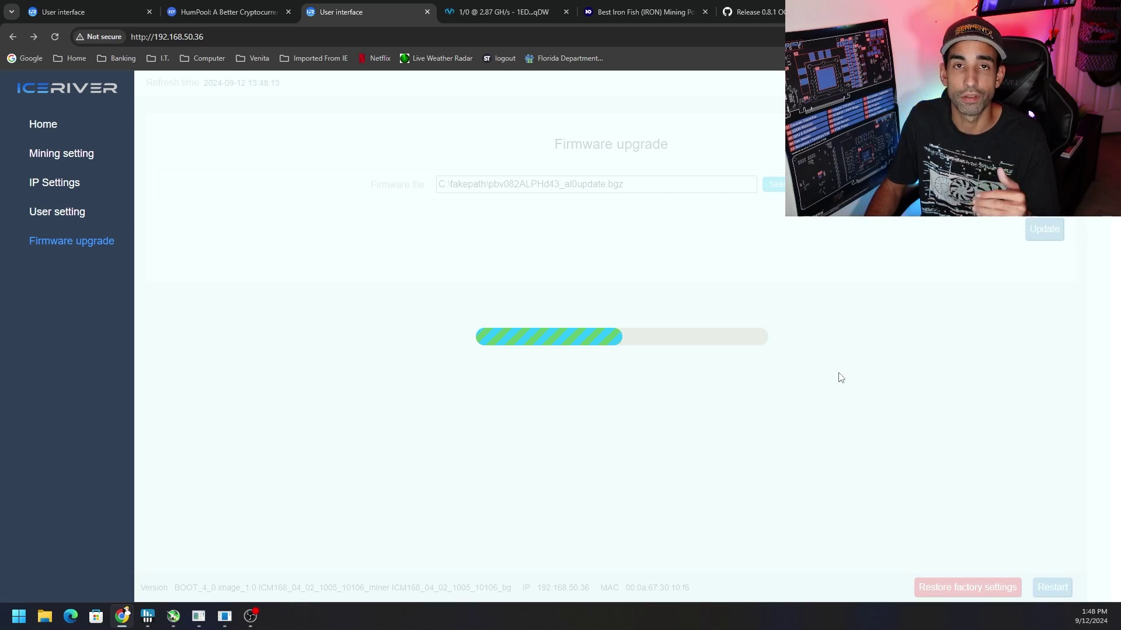
Return to the 0.8.1 release notes showing the KS5 3350W limiter and 1.33% fee.
{"action": "left_click", "coordinate": [754, 12]}
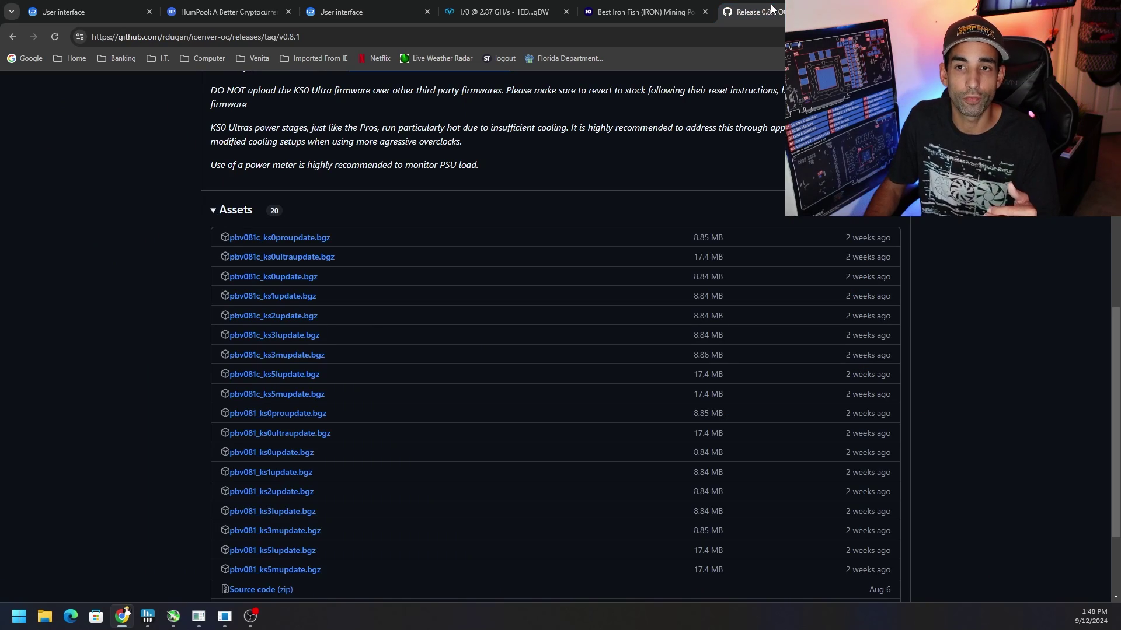
{"action": "scroll", "coordinate": [986, 360], "scroll_direction": "up", "scroll_amount": 4}
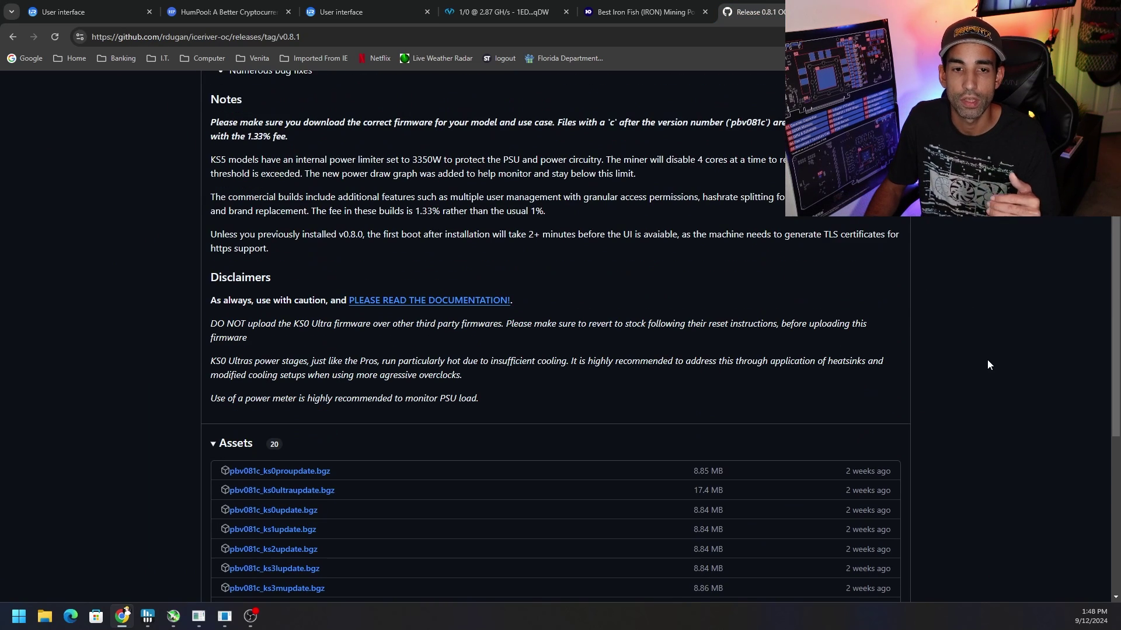
{"action": "scroll", "coordinate": [988, 365], "scroll_direction": "up", "scroll_amount": 5}
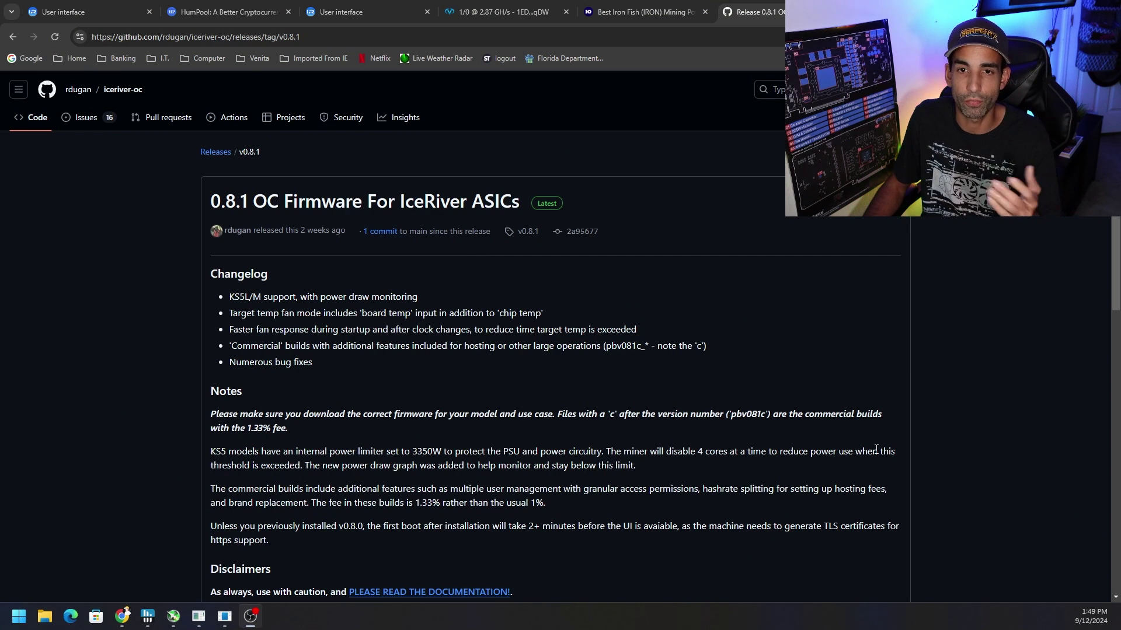
Acknowledge the successful firmware update, confirm the miner restart, and dismiss the final message.
{"action": "left_click", "coordinate": [344, 12]}
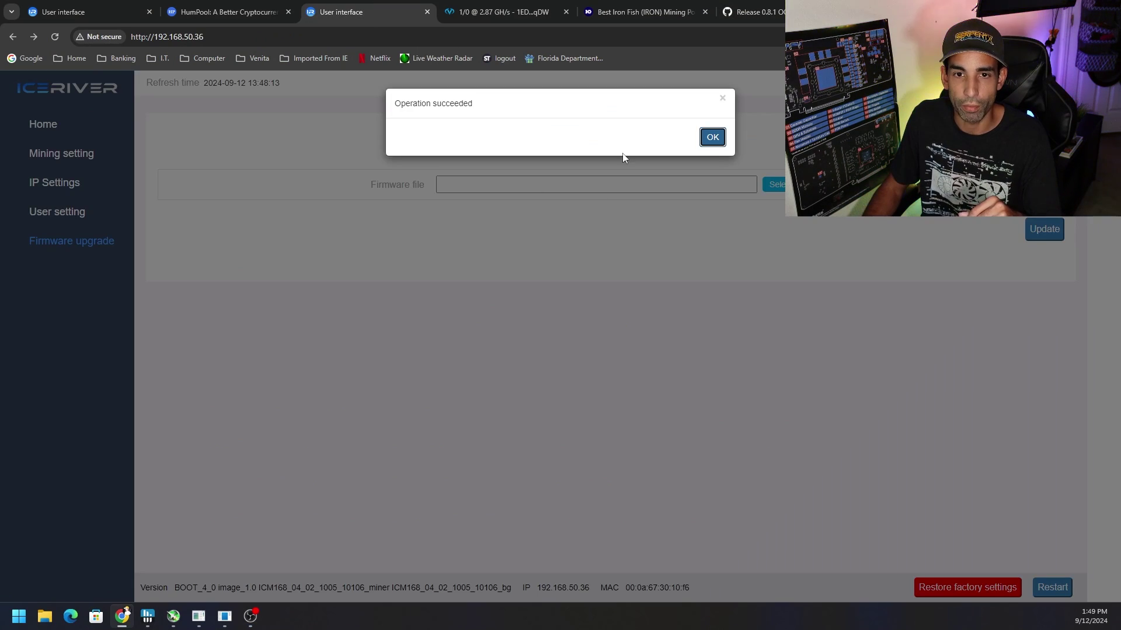
{"action": "left_click", "coordinate": [725, 141]}
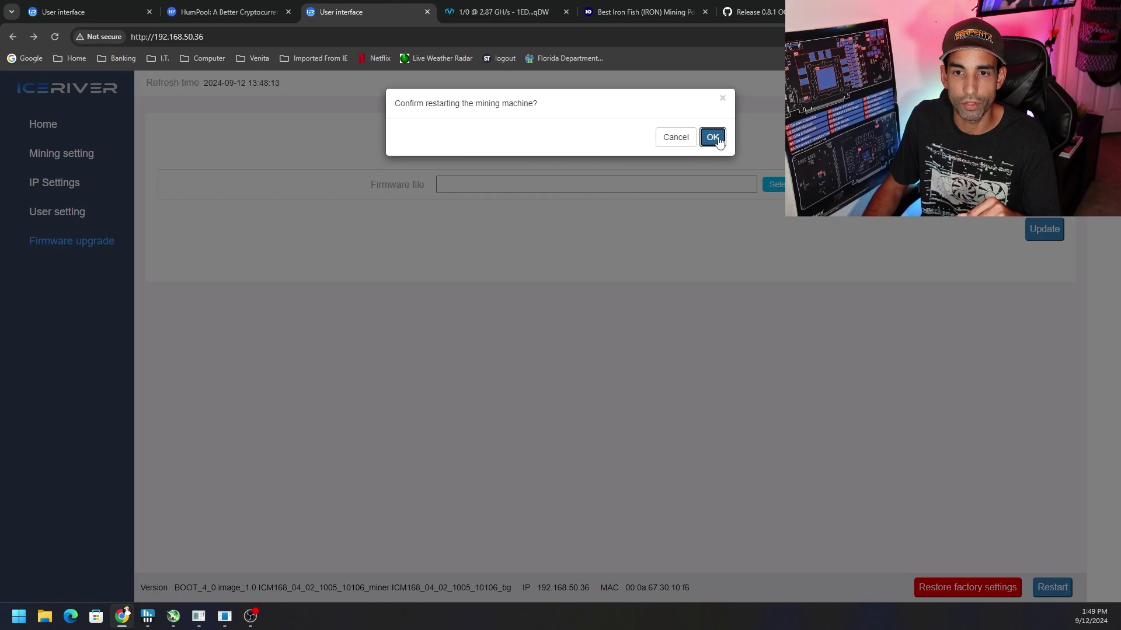
{"action": "left_click", "coordinate": [718, 139]}
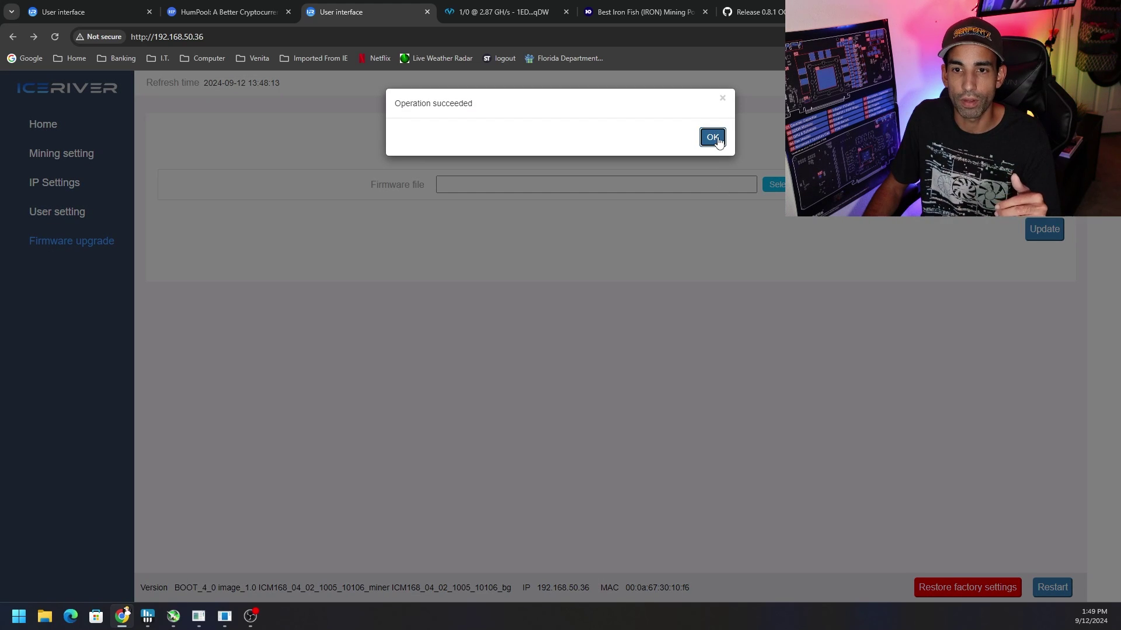
{"action": "left_click", "coordinate": [712, 137]}
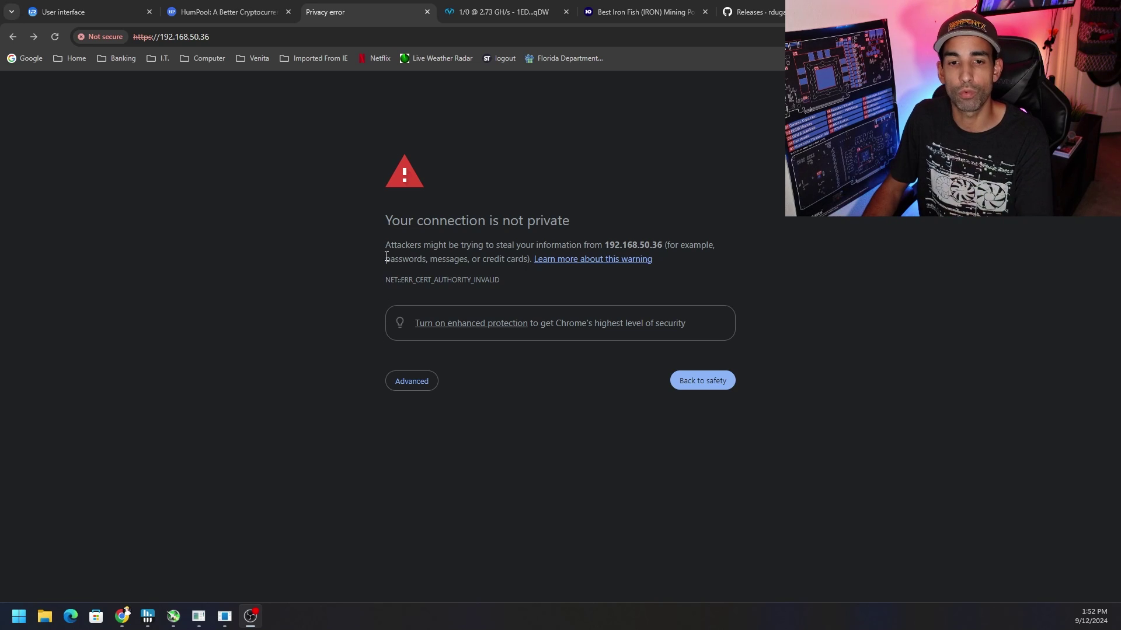
Expand the Advanced options on the certificate warning for 192.168.50.36.
{"action": "left_click", "coordinate": [412, 382]}
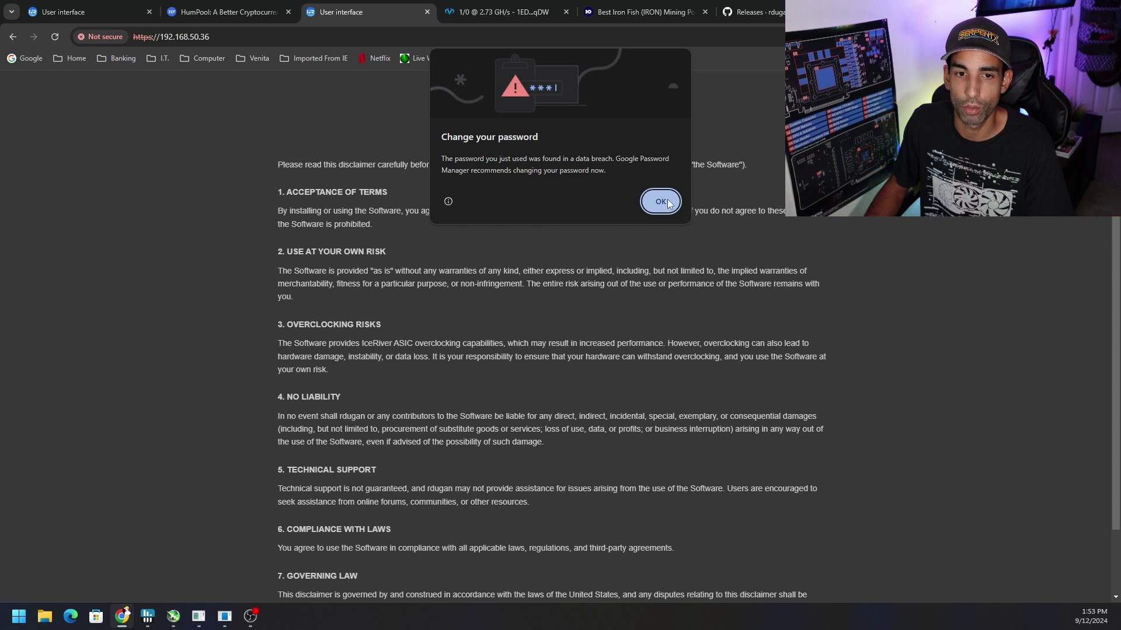
Dismiss the change-password alert and accept the PbFarmer firmware disclaimer.
{"action": "left_click", "coordinate": [666, 202]}
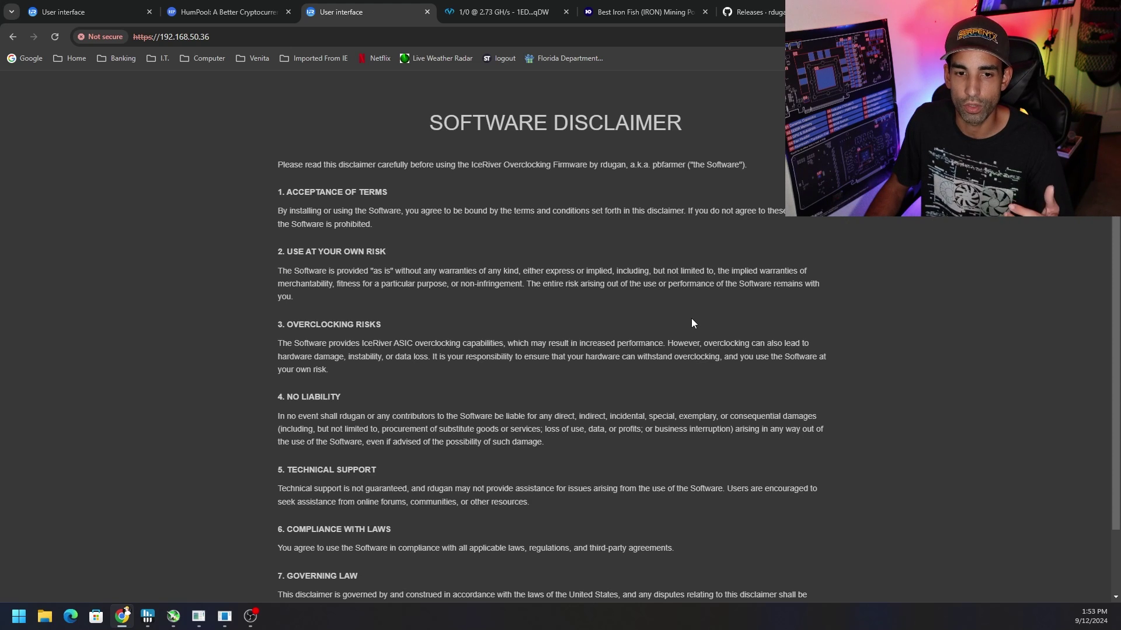
{"action": "scroll", "coordinate": [692, 319], "scroll_direction": "down", "scroll_amount": 1}
{"action": "scroll", "coordinate": [692, 316], "scroll_direction": "down", "scroll_amount": 1}
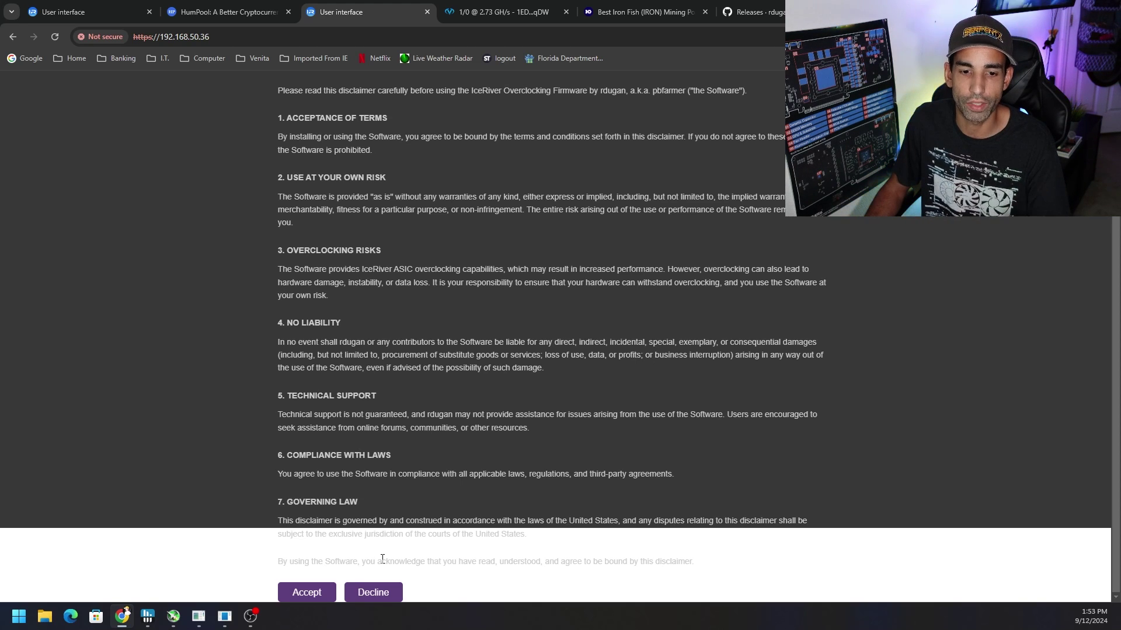
{"action": "left_click", "coordinate": [314, 593]}
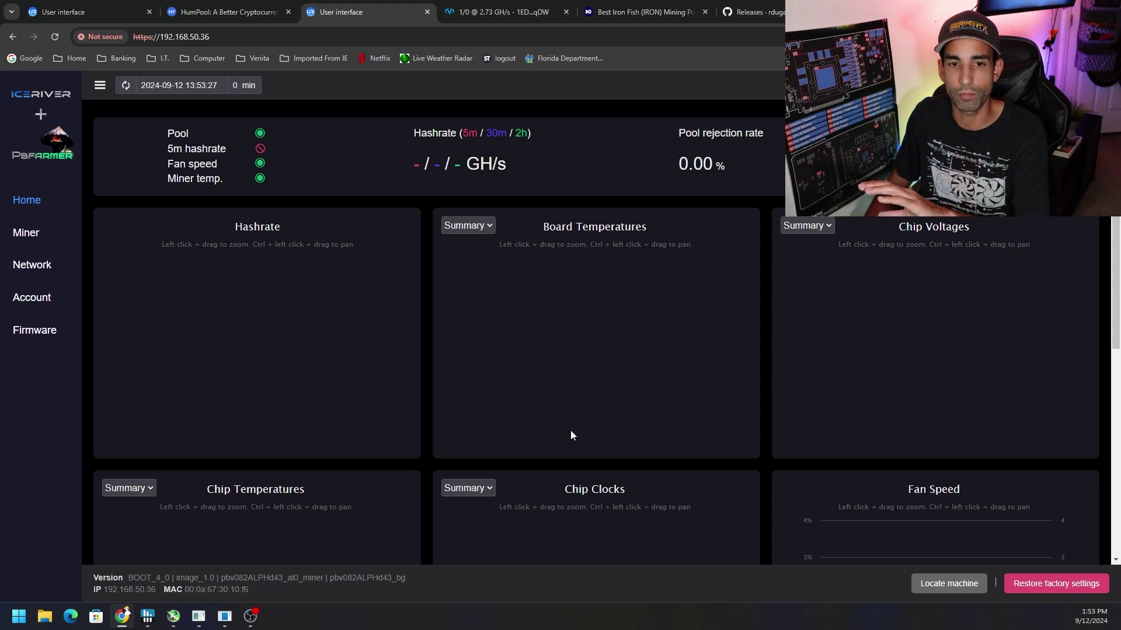
Open the Miner settings page and select the overclocking warning paragraphs.
{"action": "left_click", "coordinate": [27, 234]}
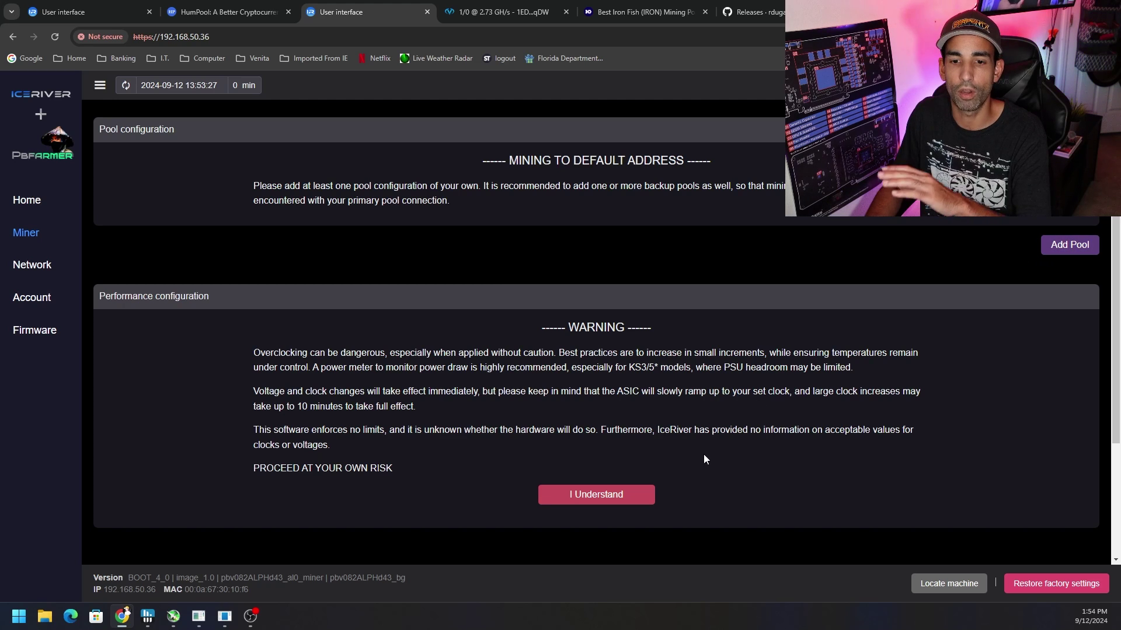
{"action": "left_click_drag", "start_coordinate": [267, 353], "coordinate": [614, 446]}
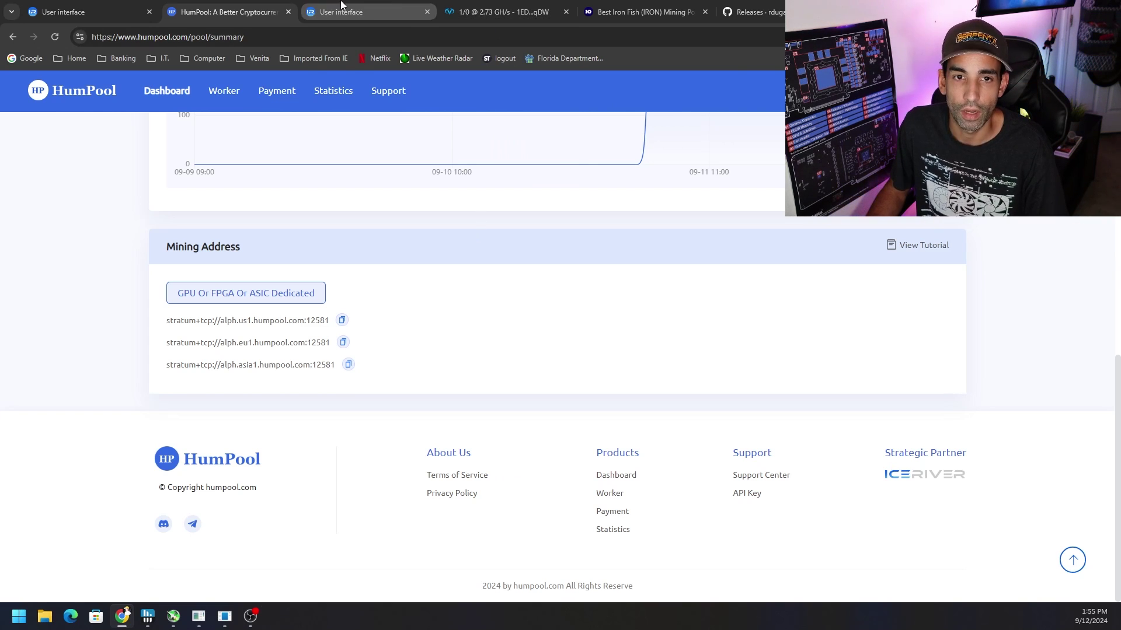
Save pool 2 as stratum+tcp://alph.eu1.humpool.com:12581 with the first pool's worker and password.
{"action": "left_click", "coordinate": [365, 11]}
{"action": "left_click", "coordinate": [410, 196]}
{"action": "left_click", "coordinate": [251, 223]}
{"action": "double_click", "coordinate": [506, 173]}
{"action": "key", "text": "ctrl+c"}
{"action": "left_click", "coordinate": [499, 196]}
{"action": "key", "text": "ctrl+v"}
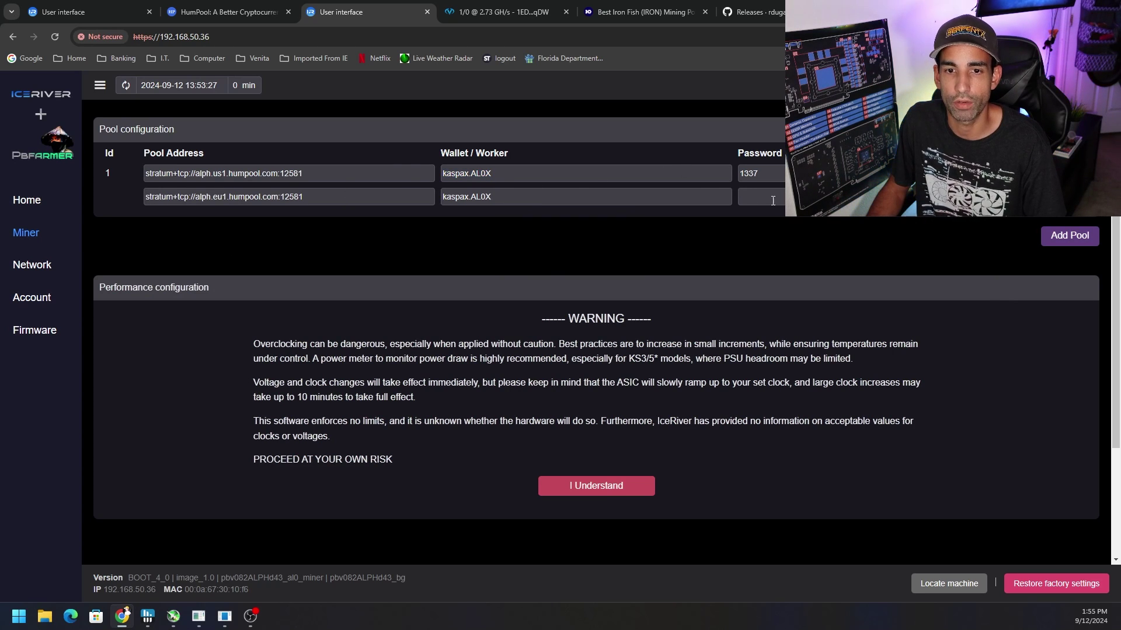
{"action": "left_click", "coordinate": [769, 199]}
{"action": "key", "text": "ctrl+v"}
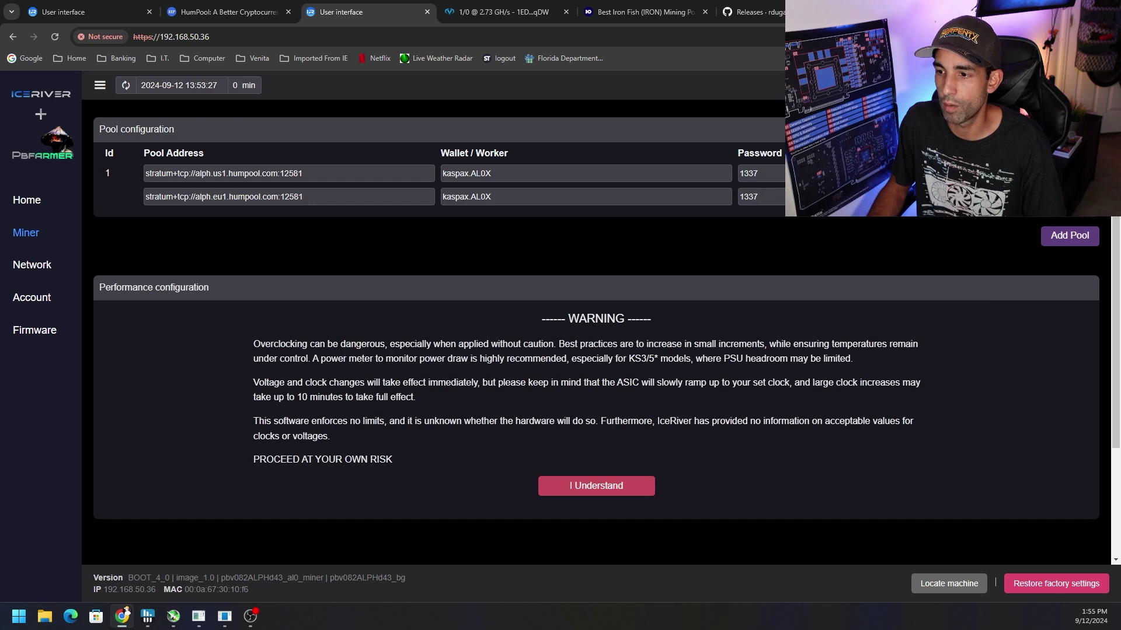
{"action": "left_click", "coordinate": [1042, 198]}
{"action": "left_click", "coordinate": [698, 142]}
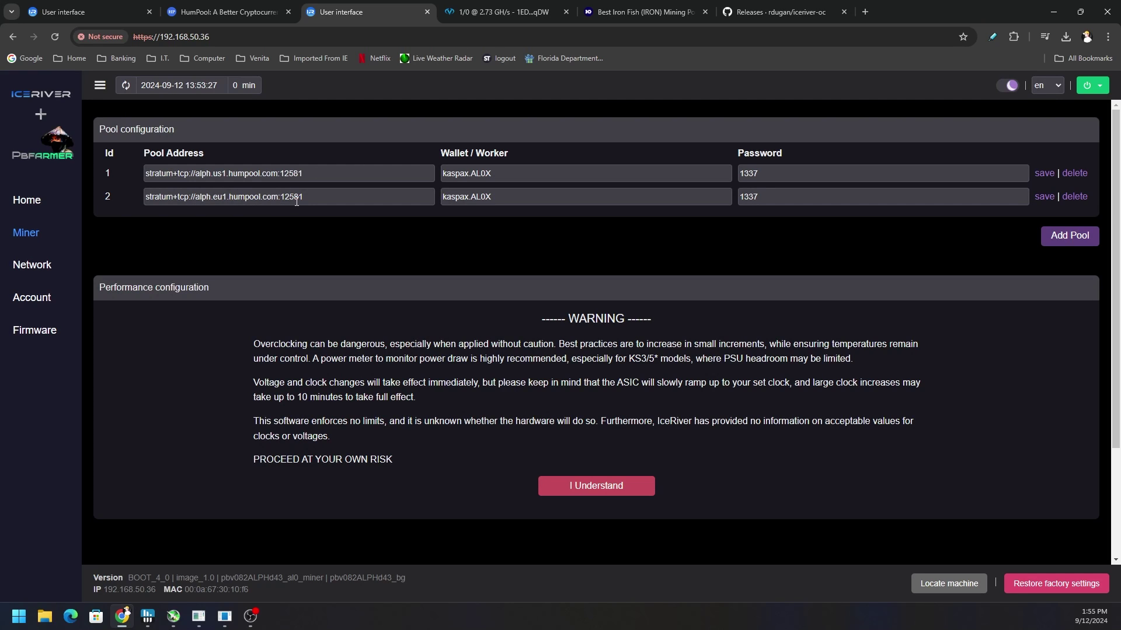
Accept the overclocking warning, set Fan mode to Fixed Speed at 60%, and save.
{"action": "left_click", "coordinate": [586, 489]}
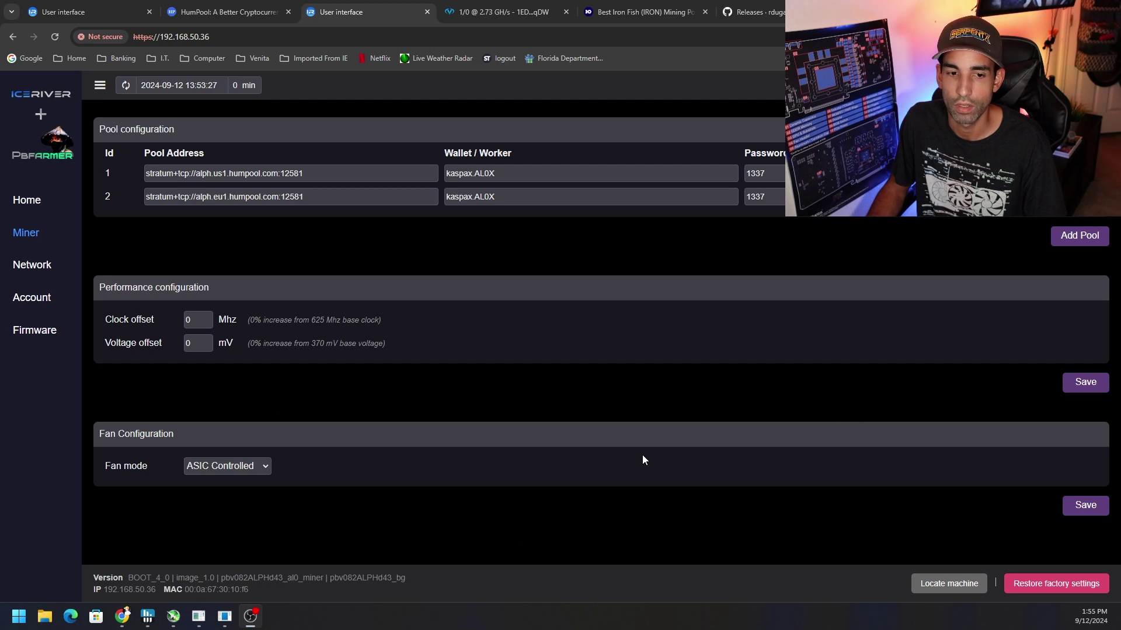
{"action": "left_click", "coordinate": [254, 465]}
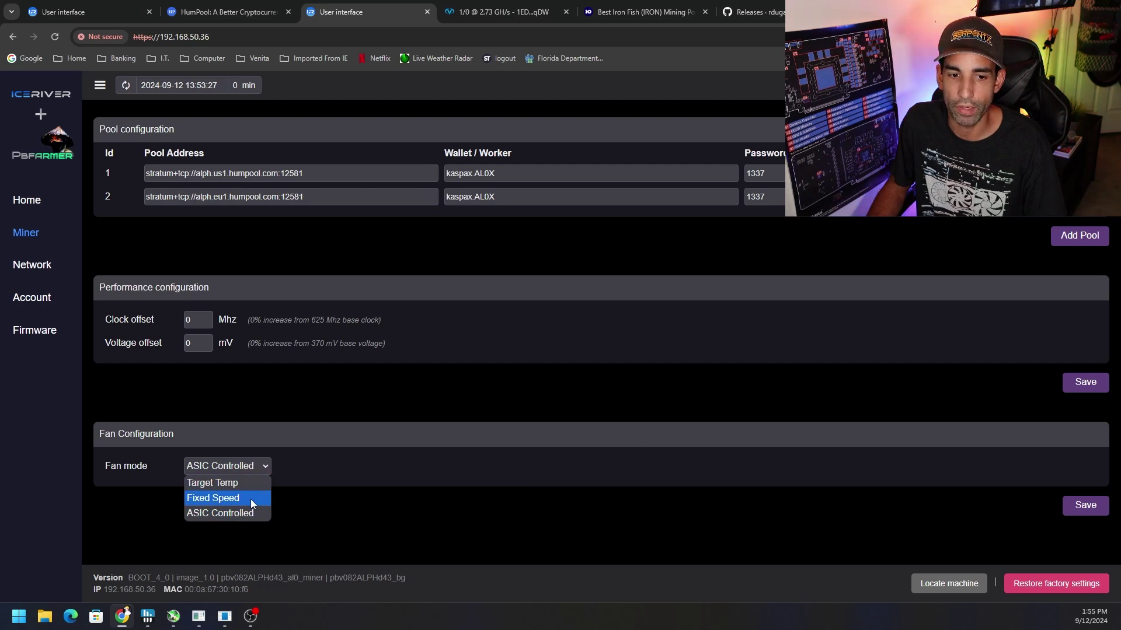
{"action": "left_click", "coordinate": [238, 484]}
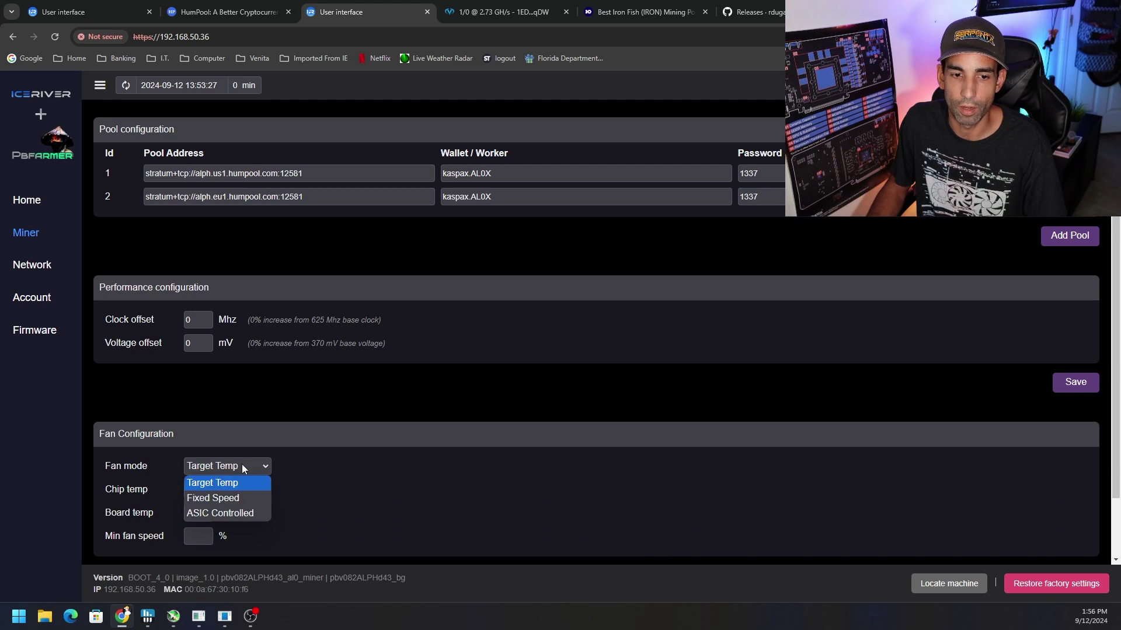
{"action": "left_click", "coordinate": [222, 498]}
{"action": "left_click", "coordinate": [240, 464]}
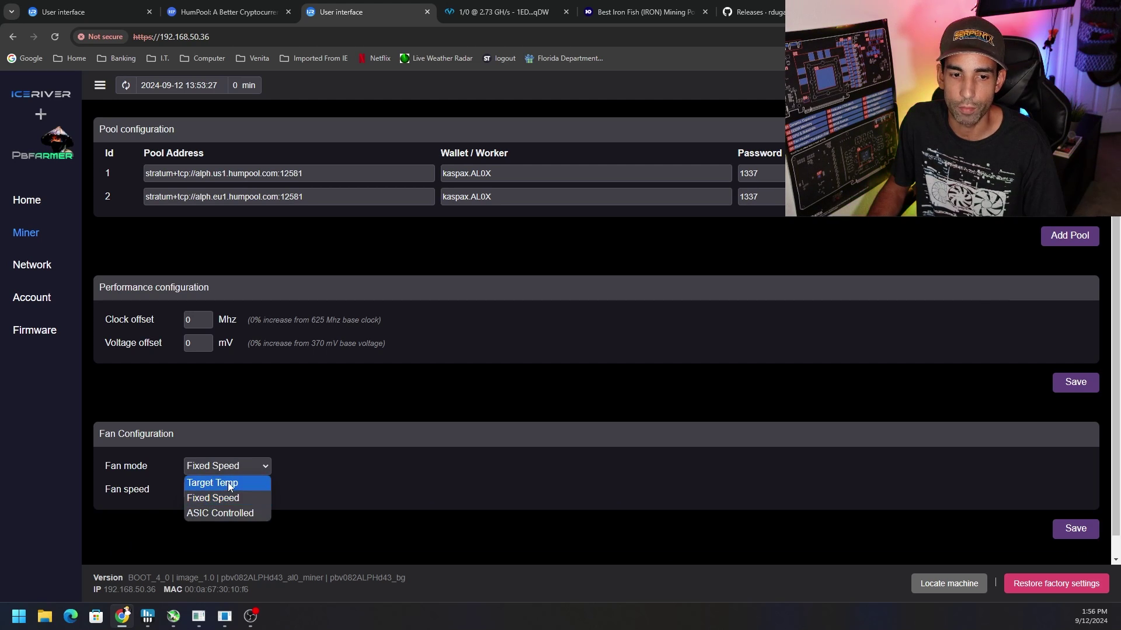
{"action": "left_click", "coordinate": [228, 483]}
{"action": "left_click", "coordinate": [230, 468]}
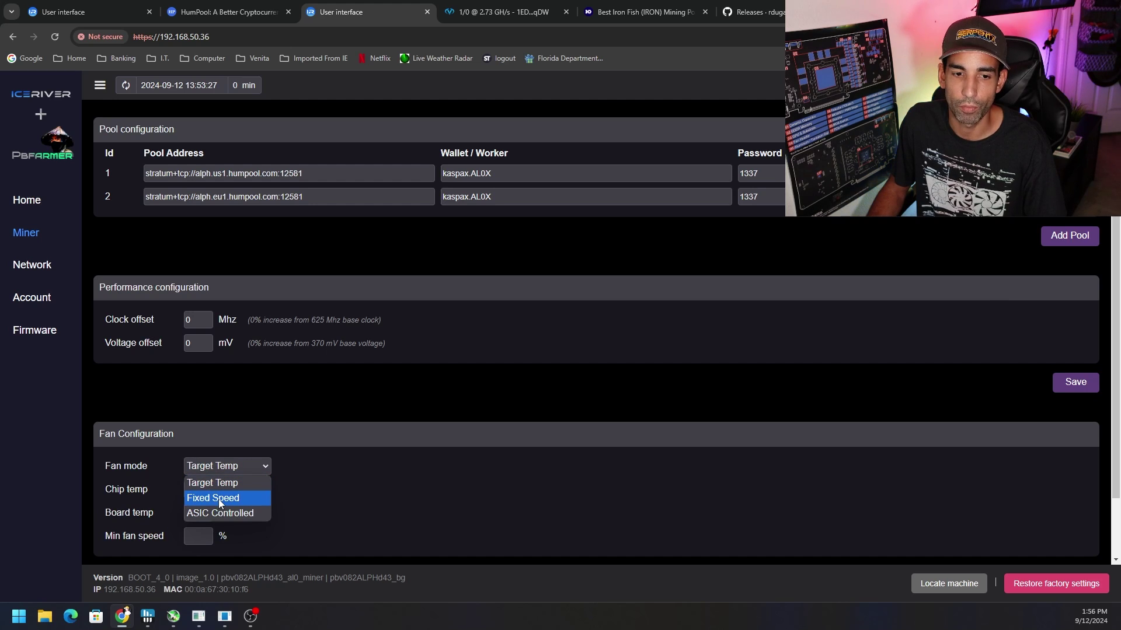
{"action": "left_click", "coordinate": [219, 498]}
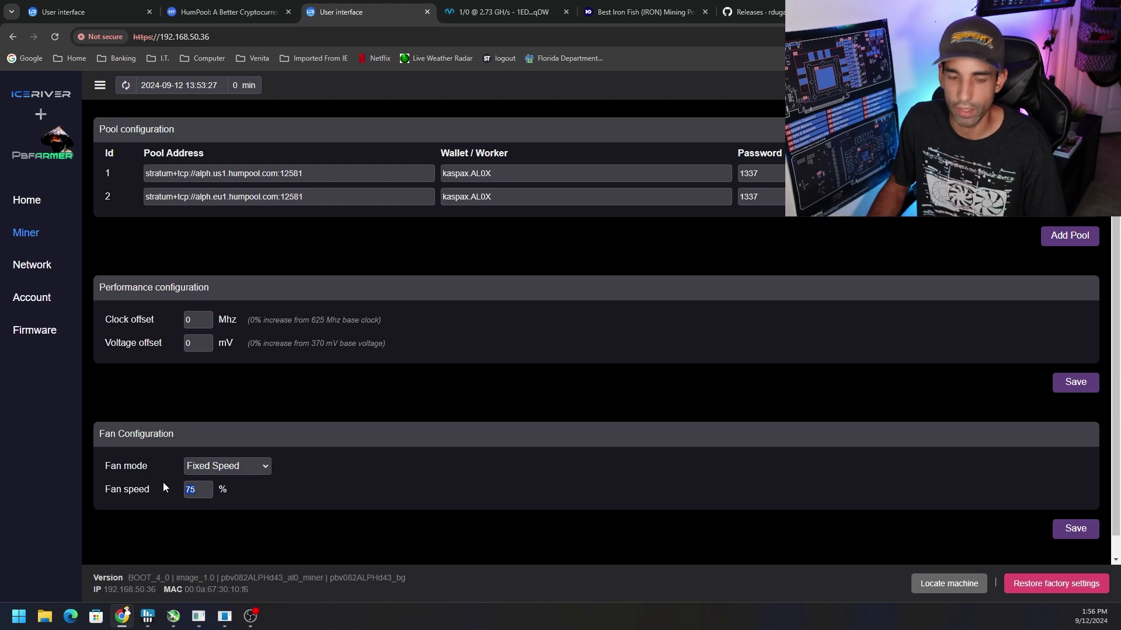
{"action": "left_click", "coordinate": [1065, 534]}
{"action": "left_click", "coordinate": [691, 148]}
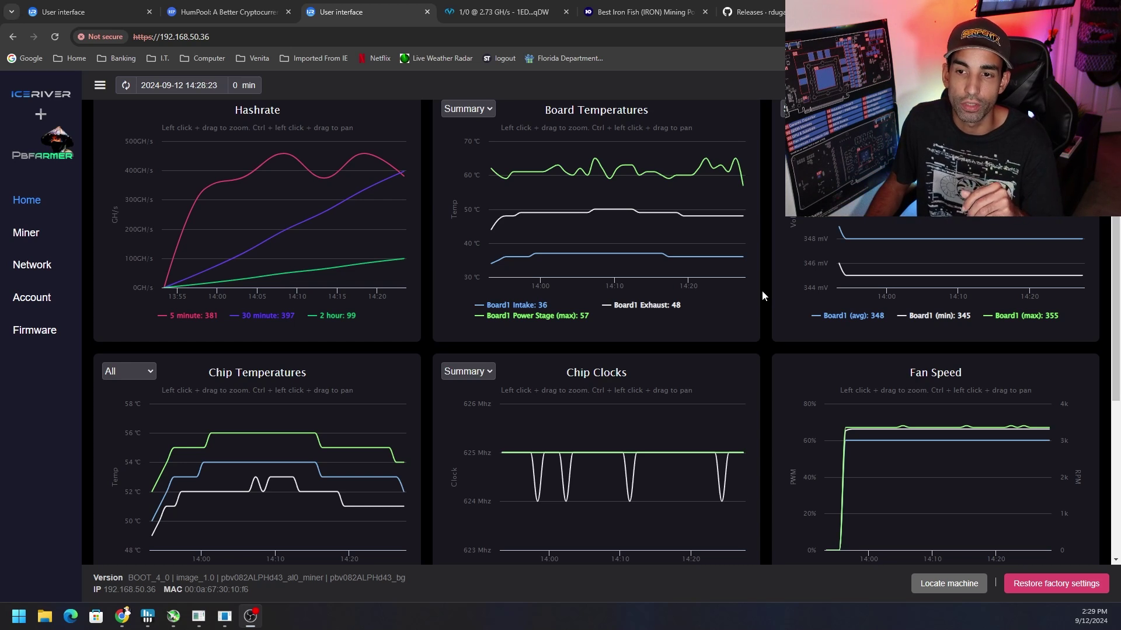
{"action": "scroll", "coordinate": [762, 296], "scroll_direction": "down", "scroll_amount": 1}
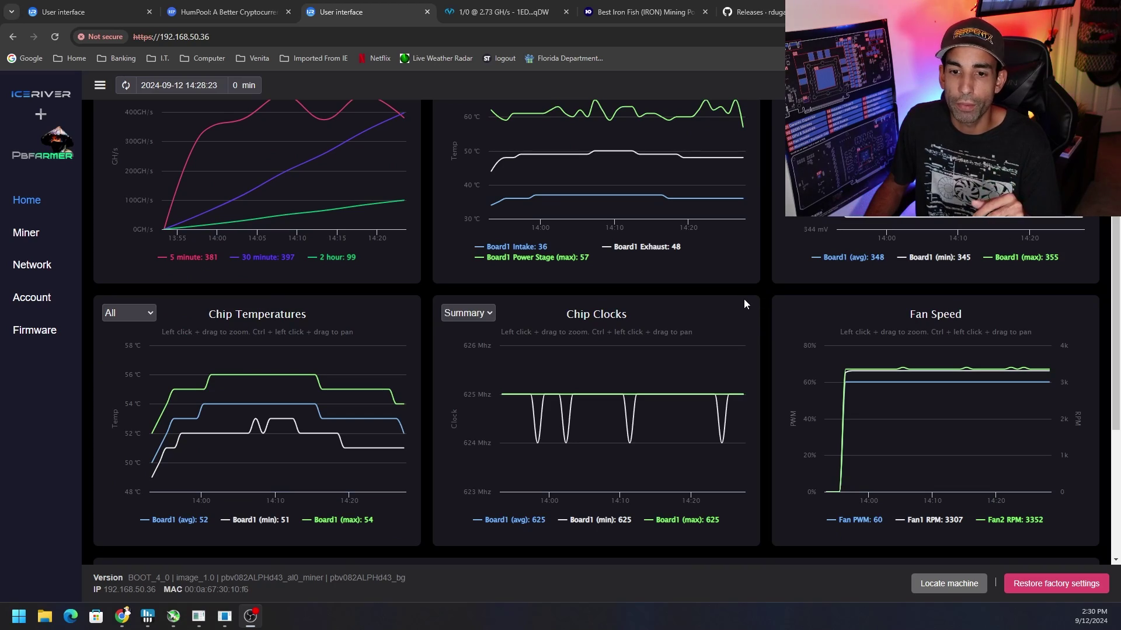
{"action": "mouse_move", "coordinate": [888, 473]}
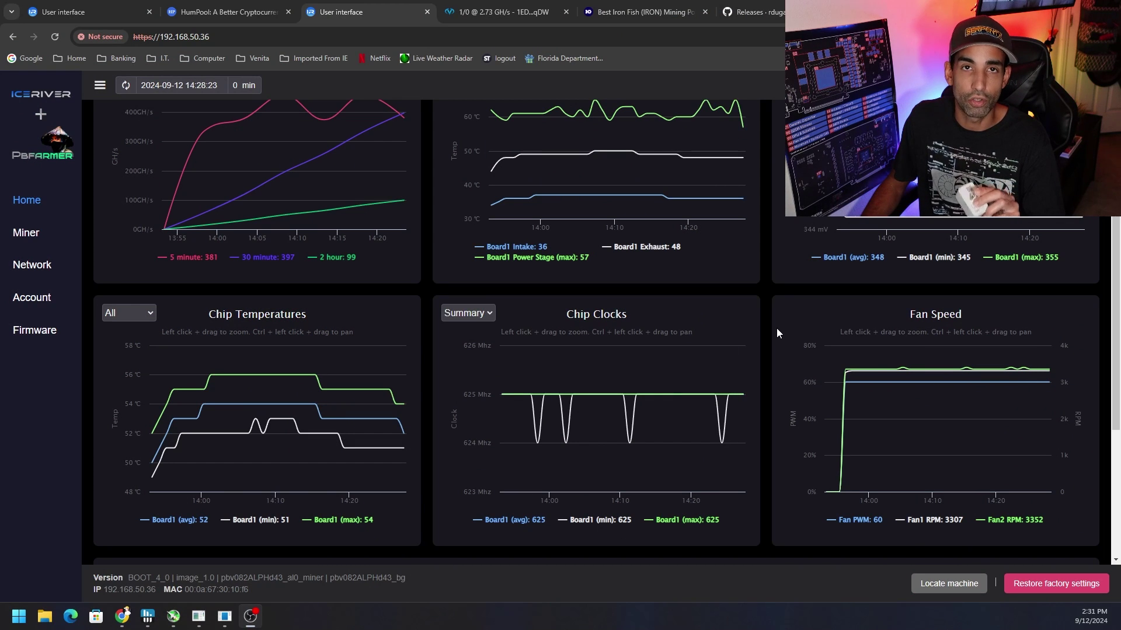
Set the Chip Temperatures chart to All to plot each of the 12 chips, then open the 192.168.50.130 miner's tab.
{"action": "left_click", "coordinate": [127, 315]}
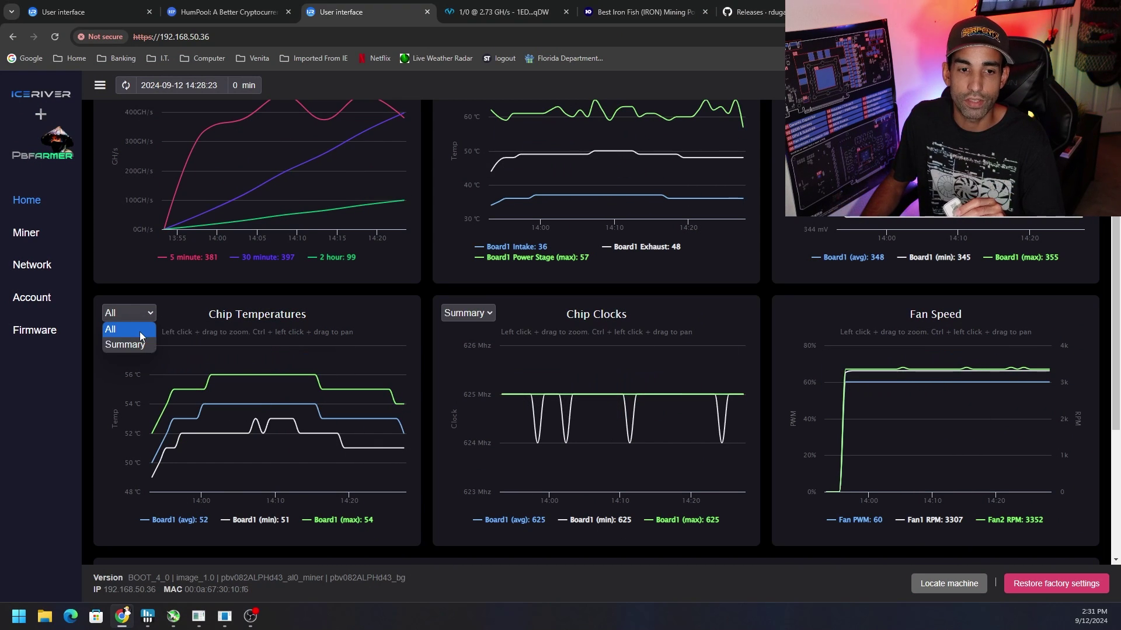
{"action": "left_click", "coordinate": [138, 330]}
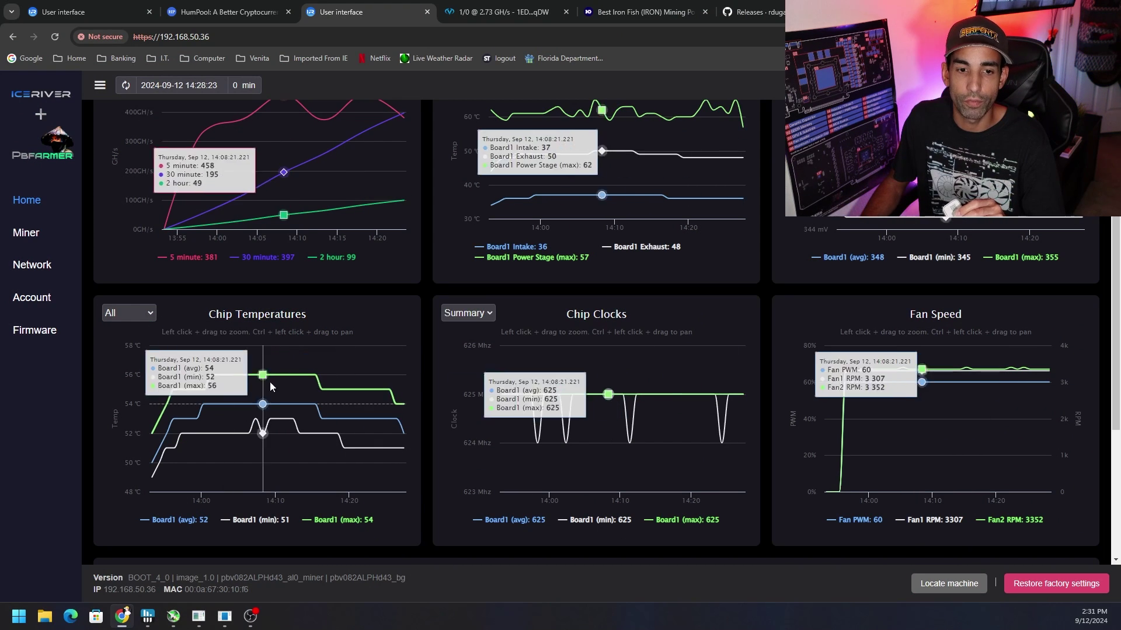
{"action": "left_click", "coordinate": [139, 317]}
{"action": "left_click", "coordinate": [145, 348]}
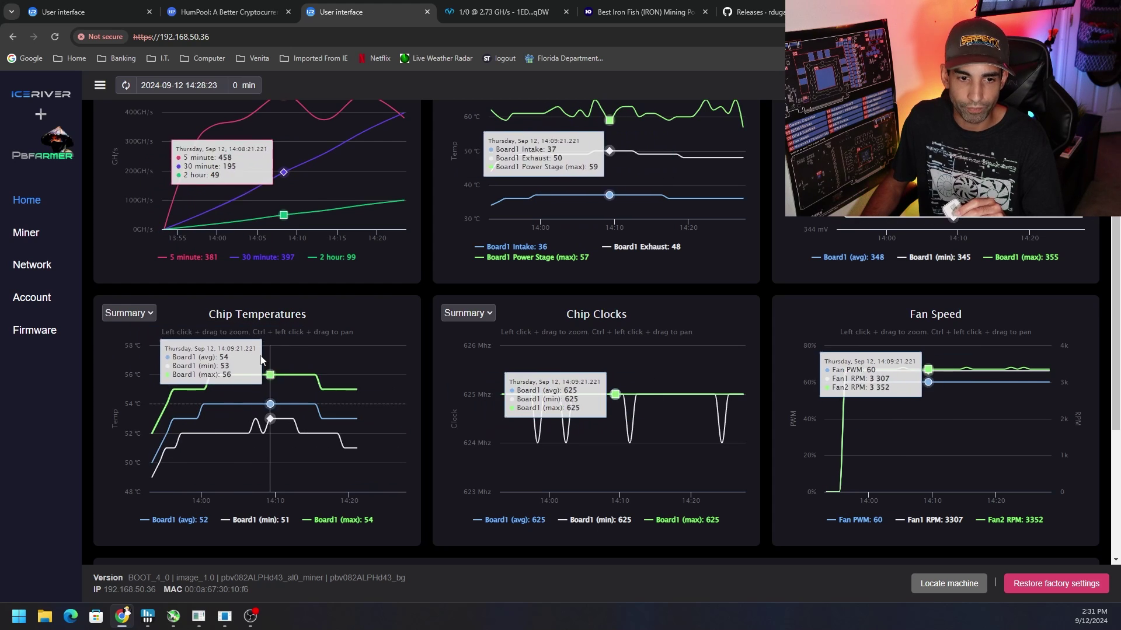
{"action": "left_click", "coordinate": [132, 314]}
{"action": "left_click", "coordinate": [148, 330]}
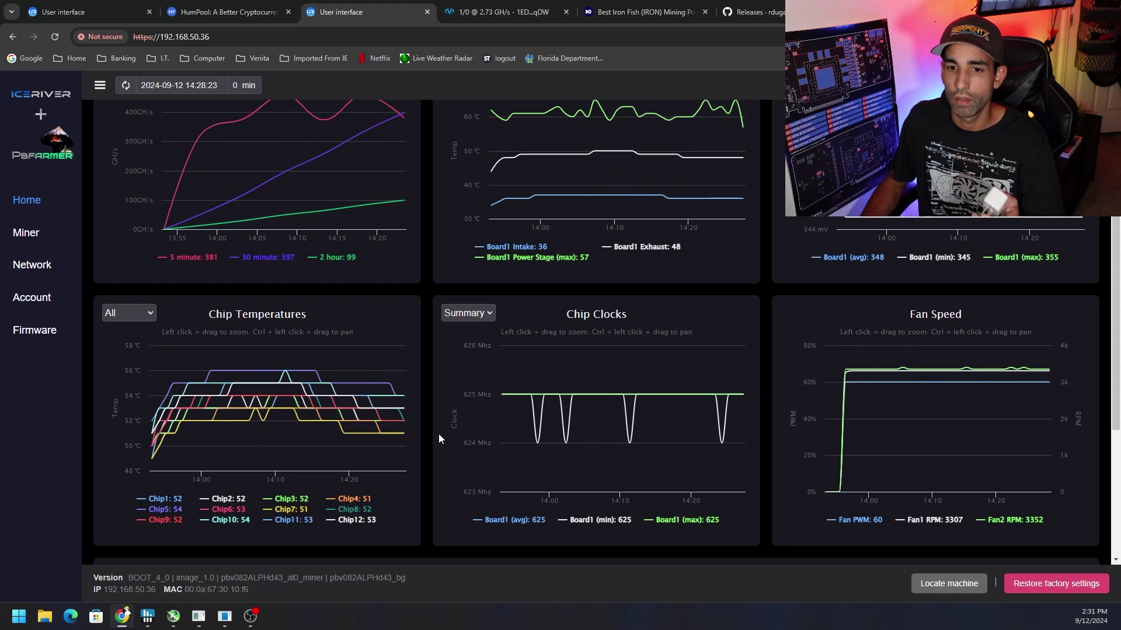
{"action": "left_click", "coordinate": [64, 11]}
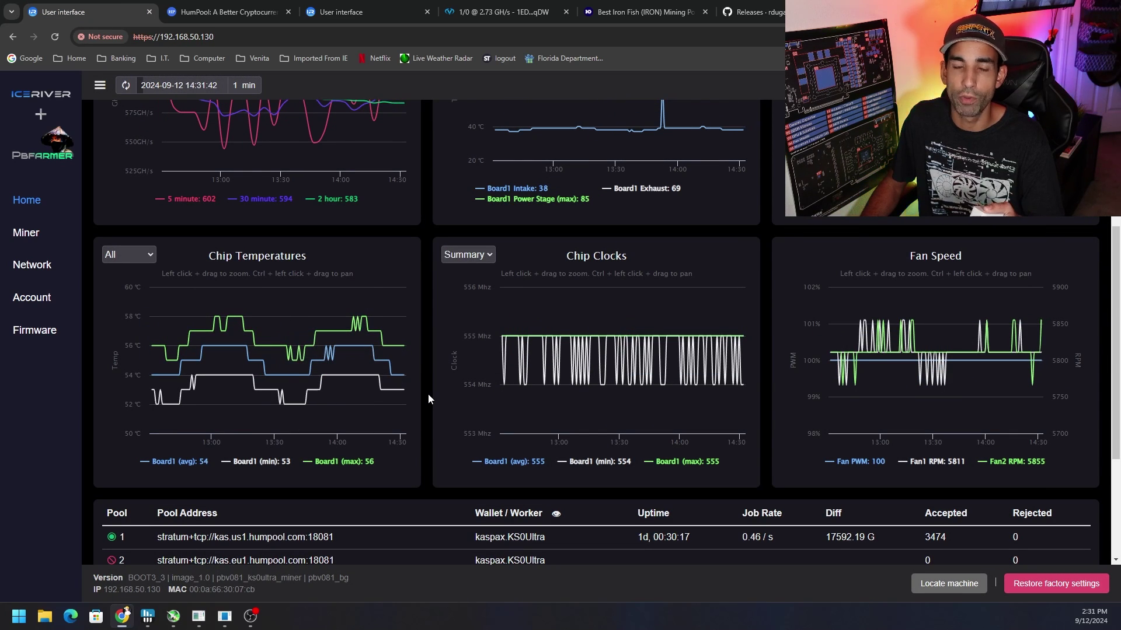
Switch back to the 192.168.50.36 AL0 dashboard tab, where the charts begin reloading.
{"action": "left_click", "coordinate": [356, 13]}
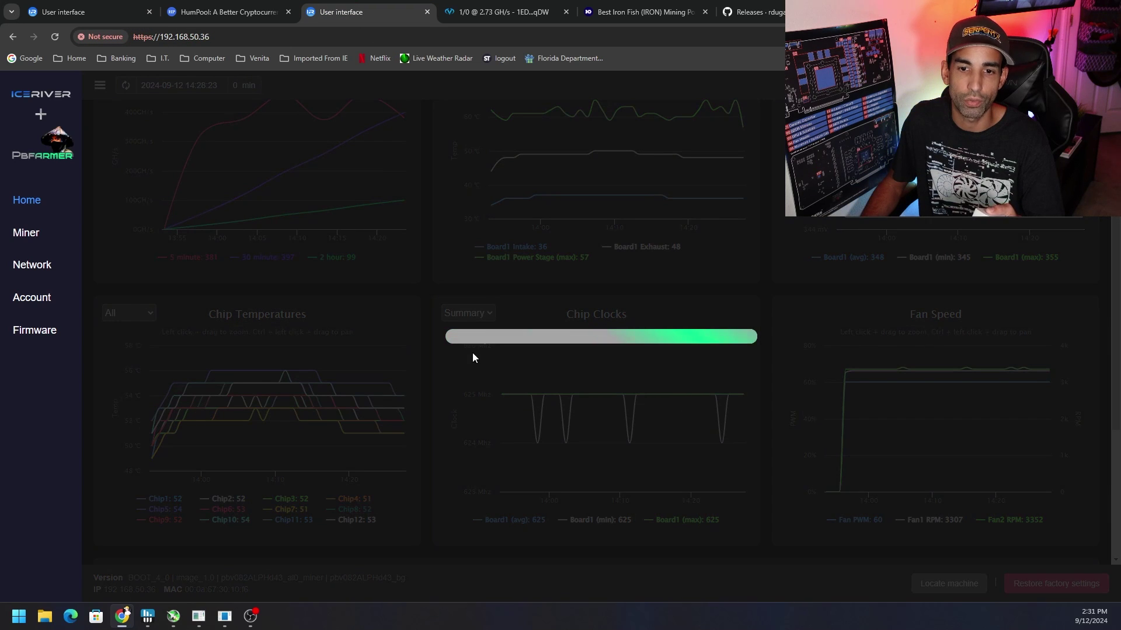